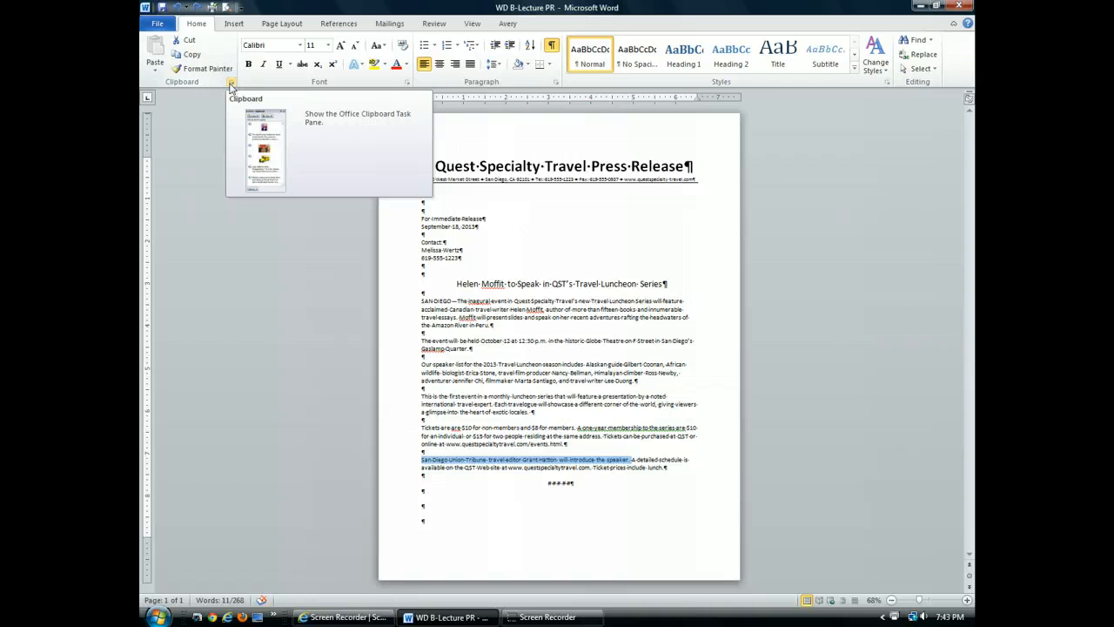
Show the Office Clipboard task pane beside the press release and deselect the highlighted sentence.
click(231, 84)
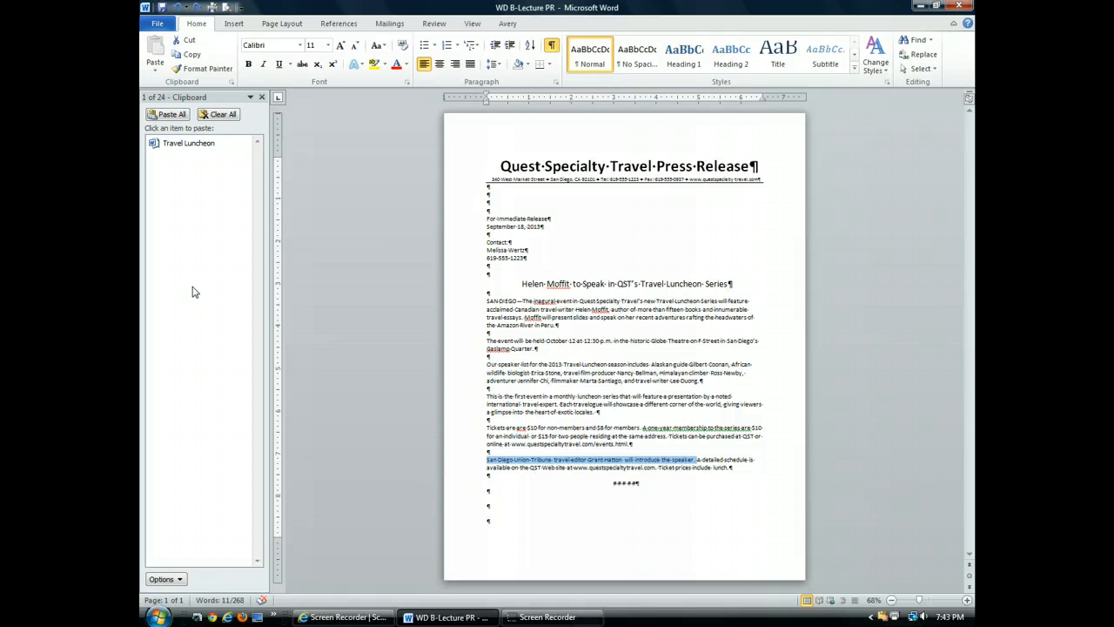
click(160, 196)
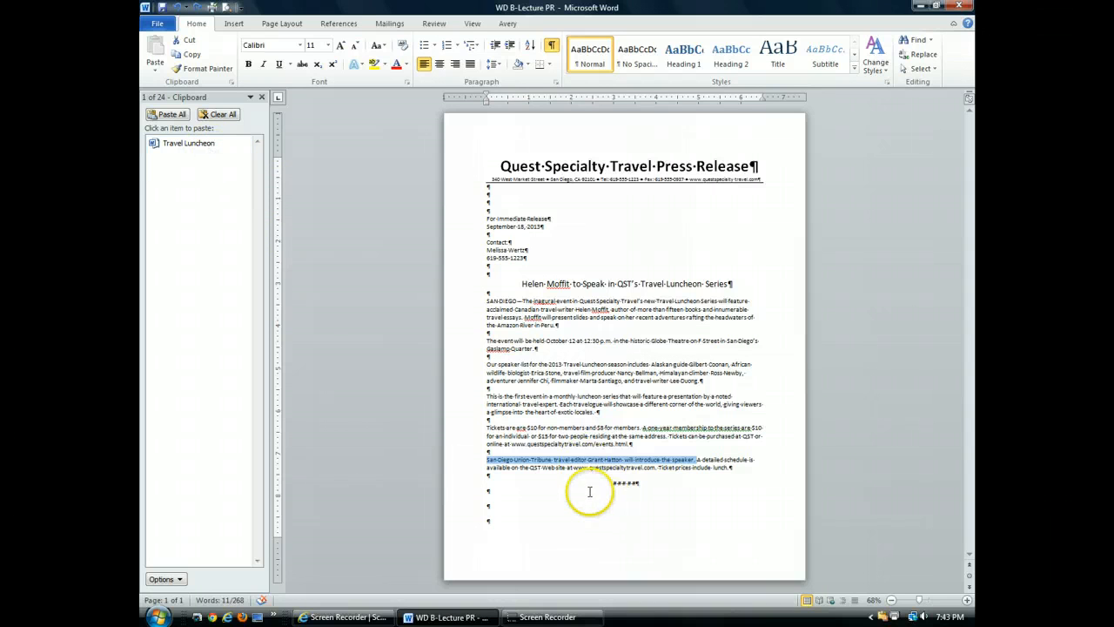
click(589, 538)
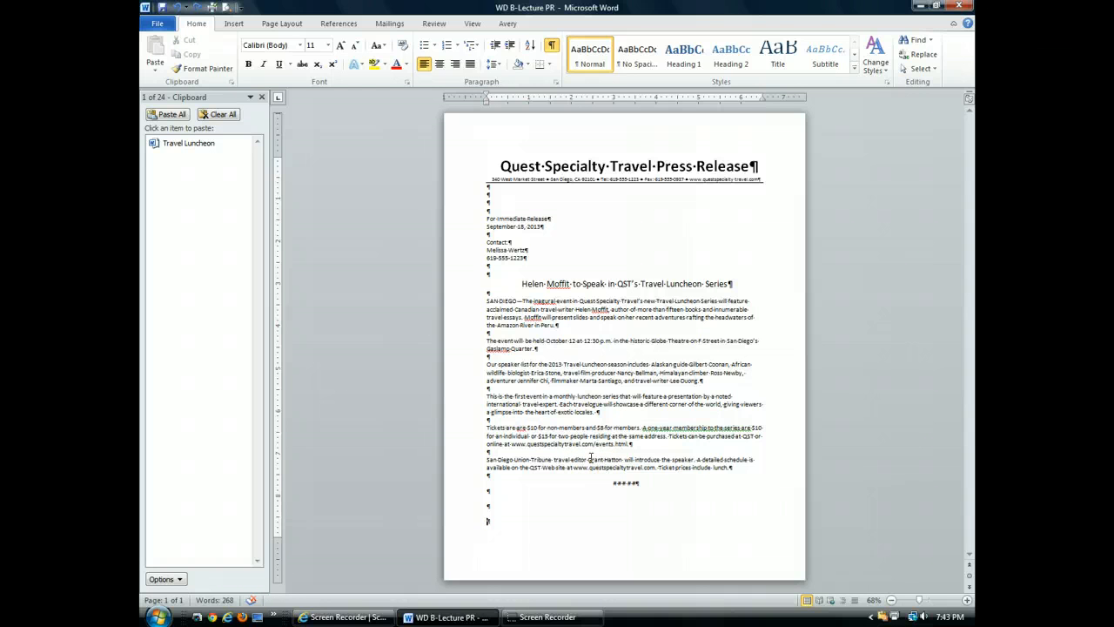
Cut the San Diego Union-Tribune travel editor sentence and the "A detailed schedule is available" sentence from the last paragraph as separate clipboard items.
ctrl+click(590, 457)
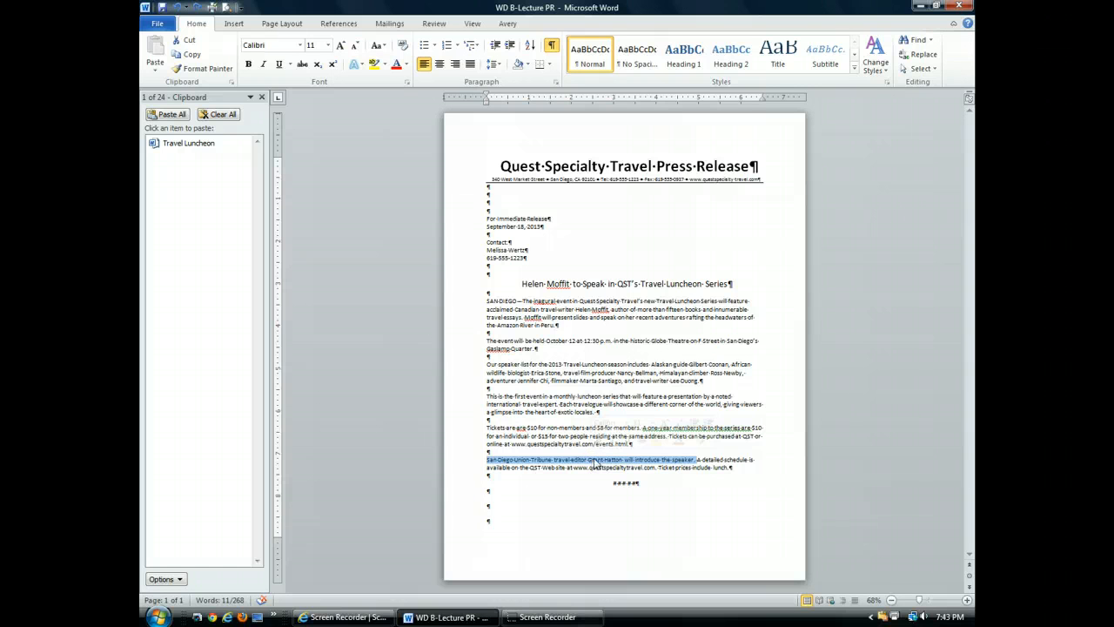
click(182, 40)
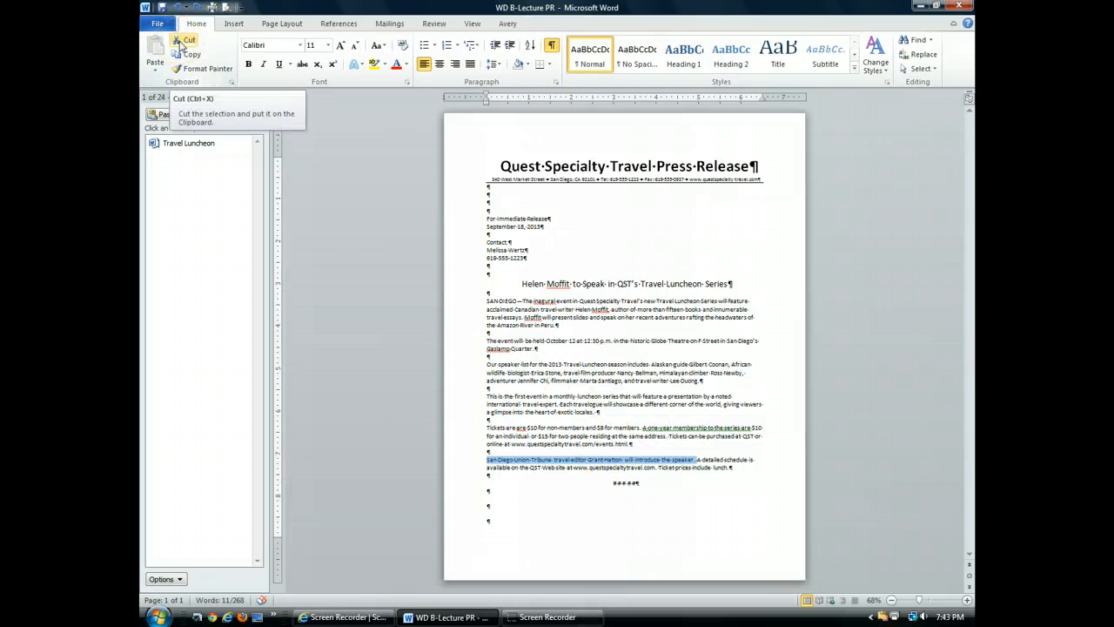
click(184, 42)
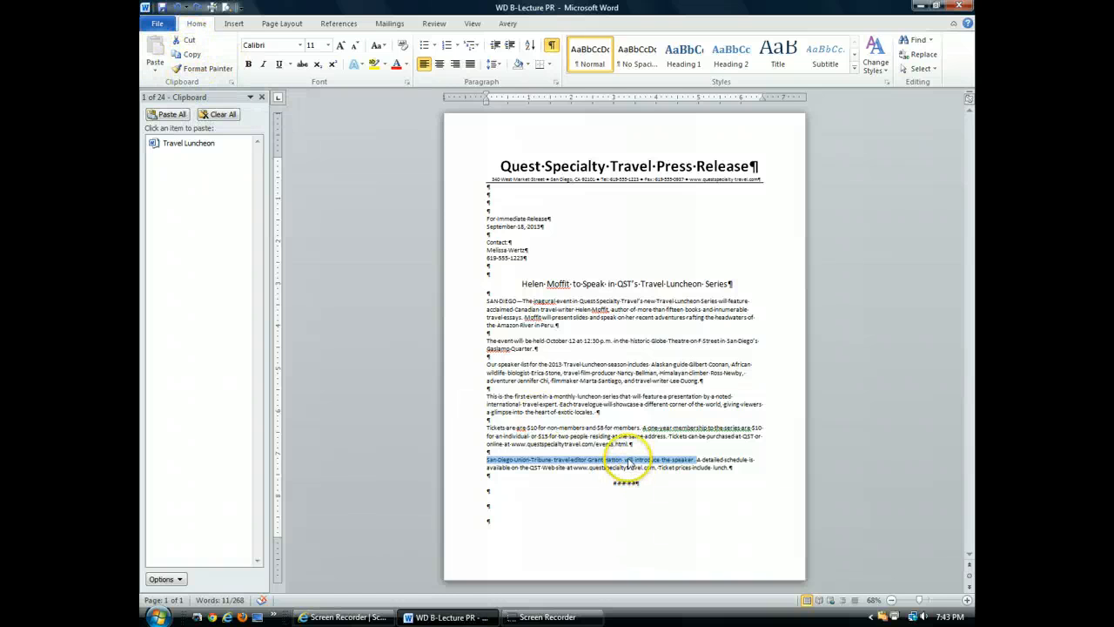
right_click(631, 468)
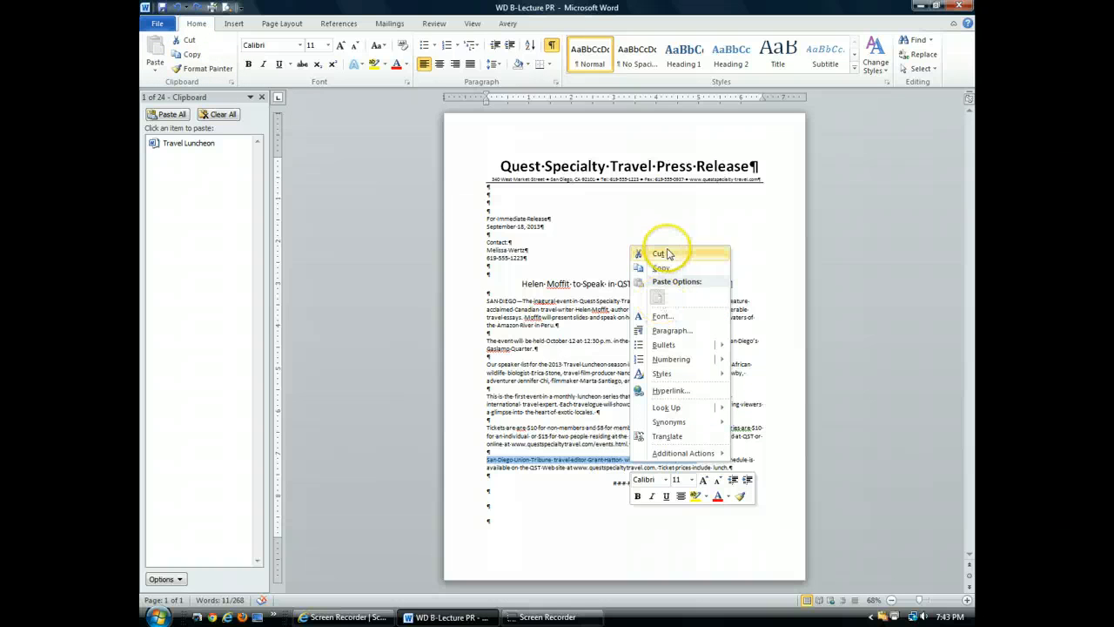
click(670, 255)
click(670, 257)
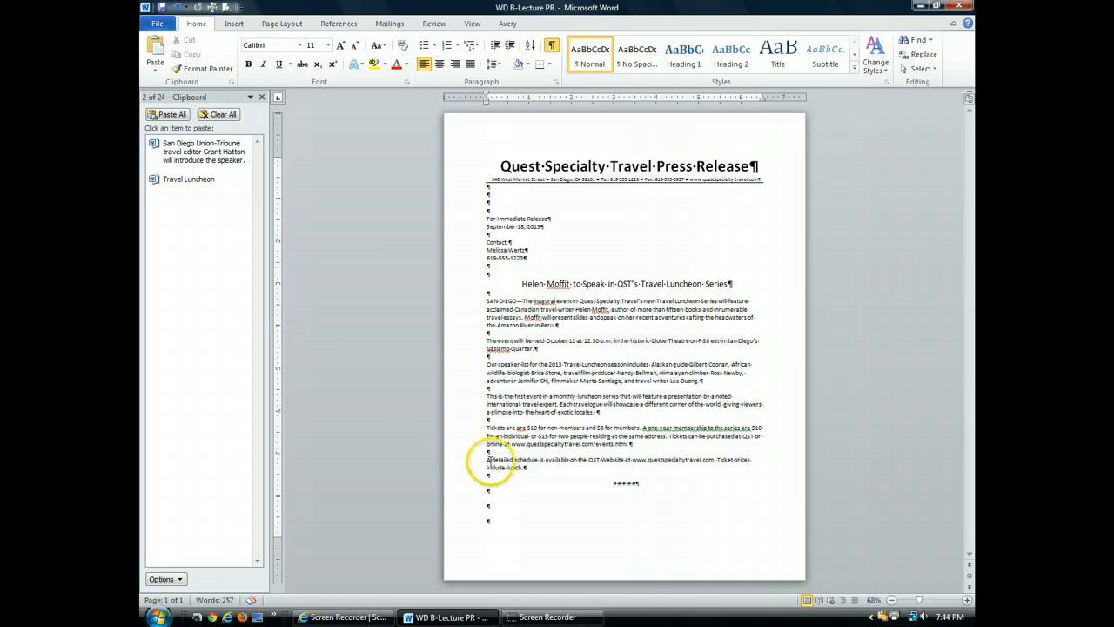
drag(488, 458, 717, 459)
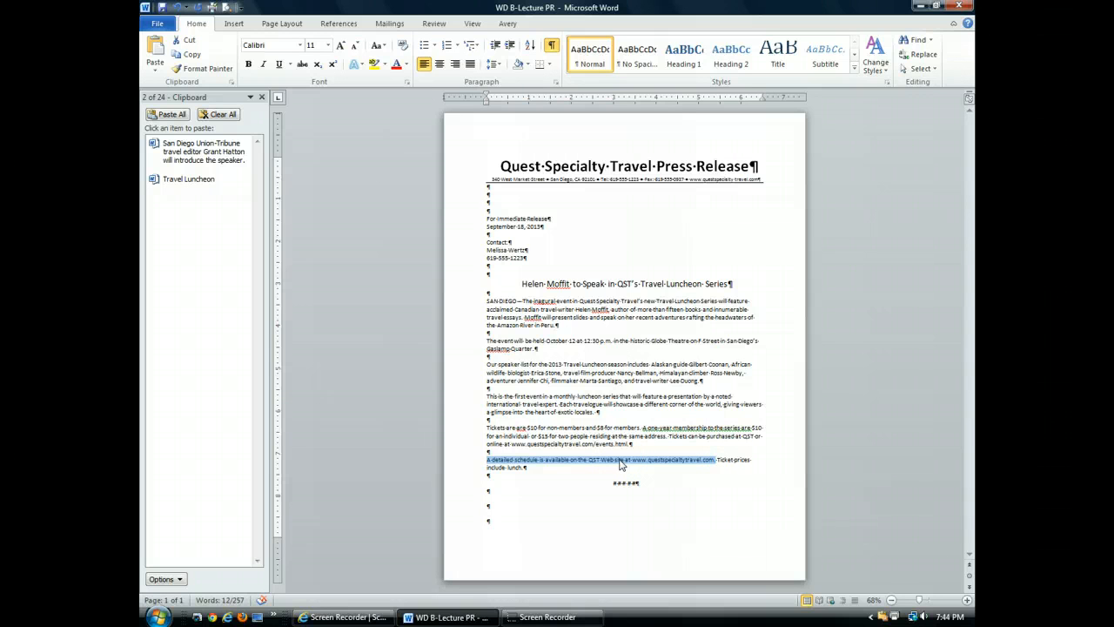
key(ctrl+x)
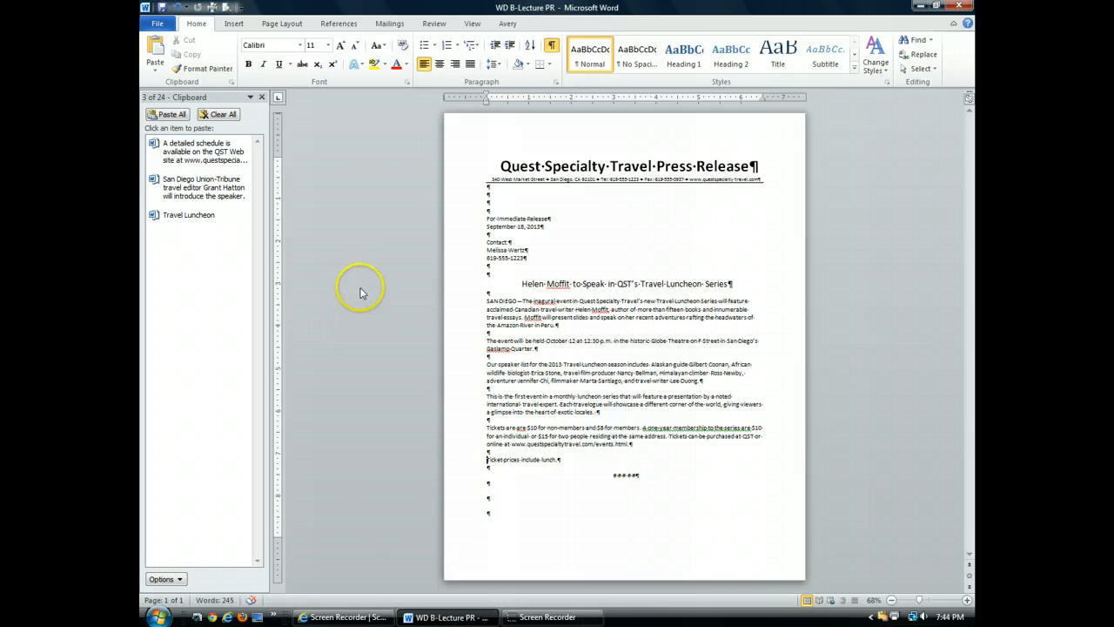
Paste the travel editor sentence after "Gaslamp Quarter." and the detailed schedule sentence at the end of the speaker list paragraph.
click(558, 354)
click(543, 349)
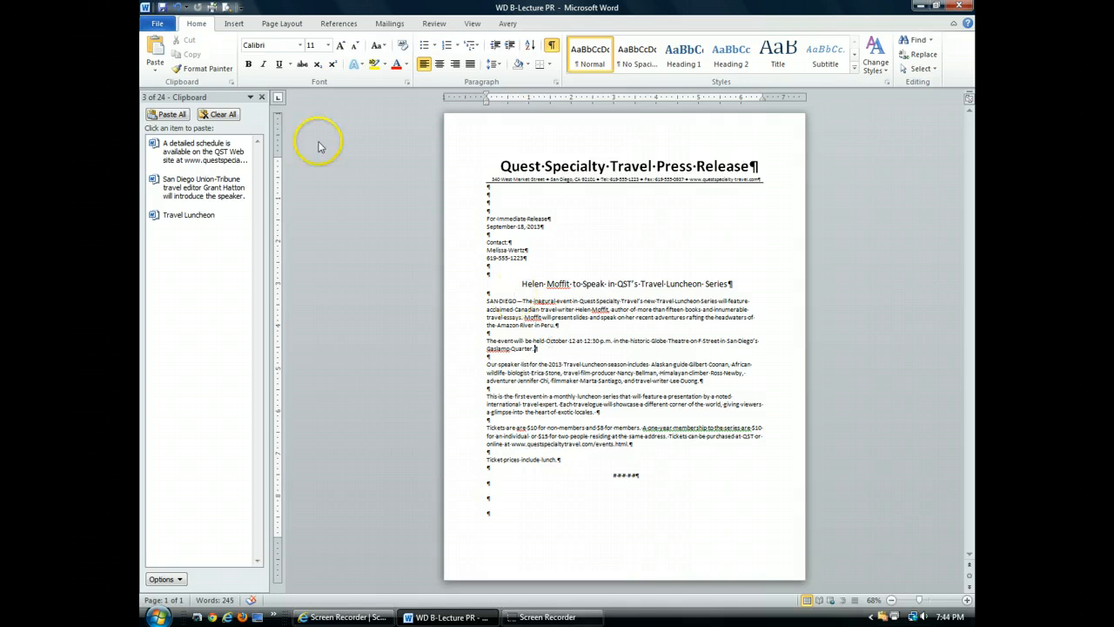
click(235, 189)
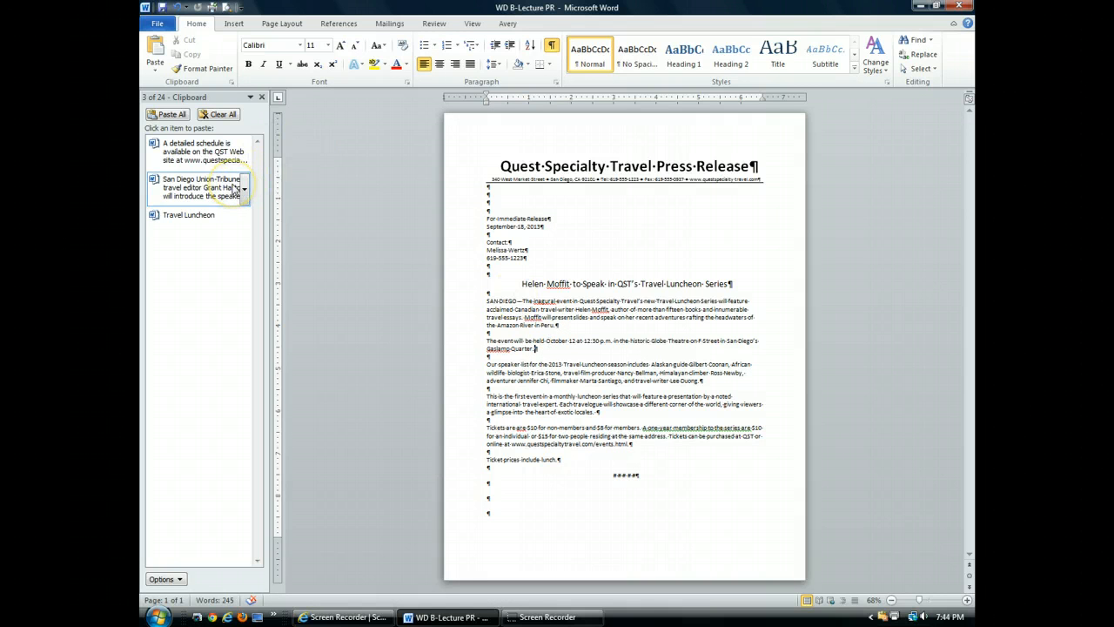
click(235, 189)
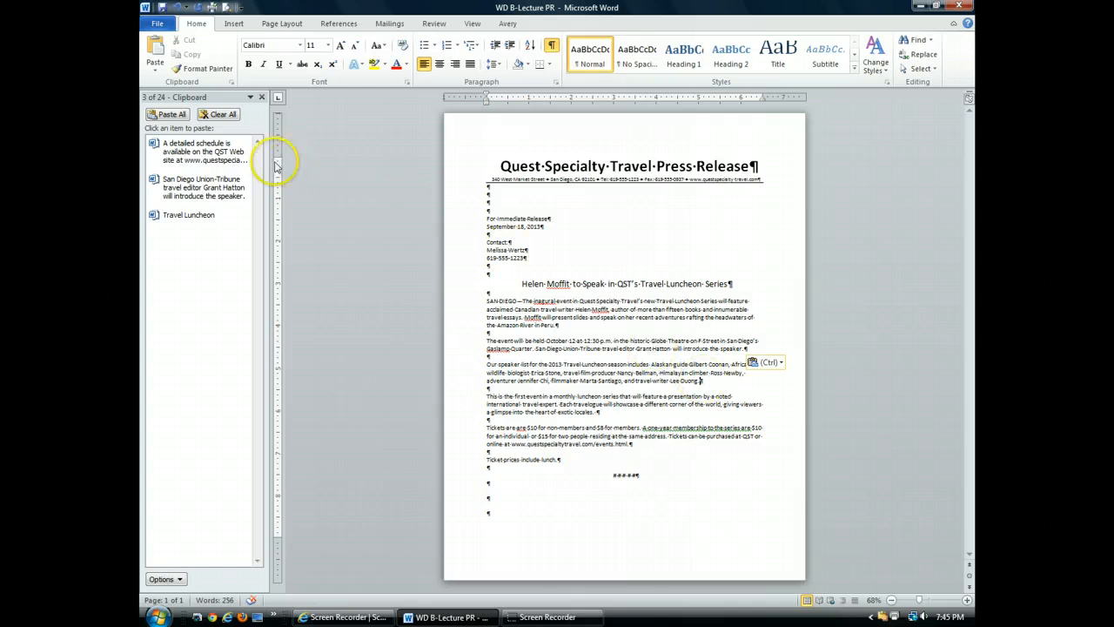
click(209, 154)
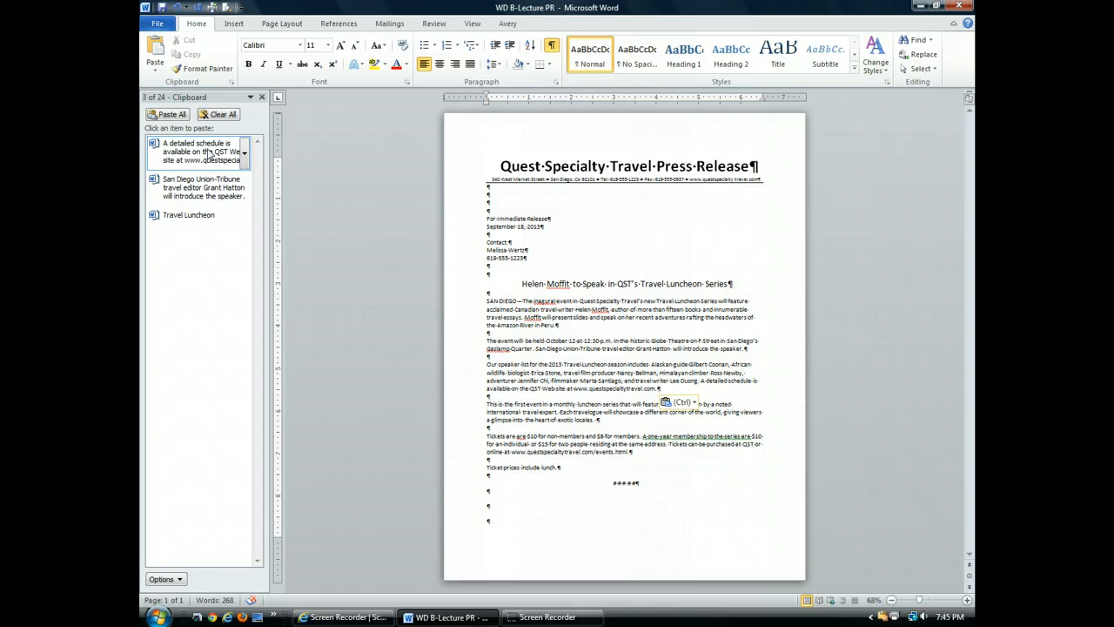
Move the "This is the first event" paragraph before the "Our speaker list" paragraph, with a blank line between them.
double_click(471, 424)
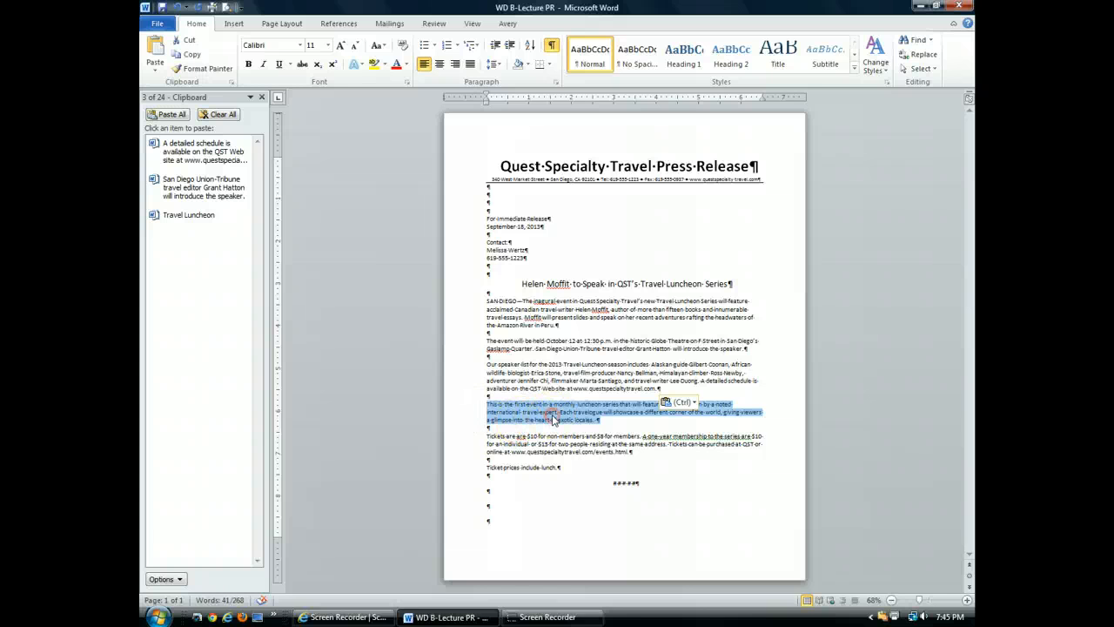
right_click(550, 417)
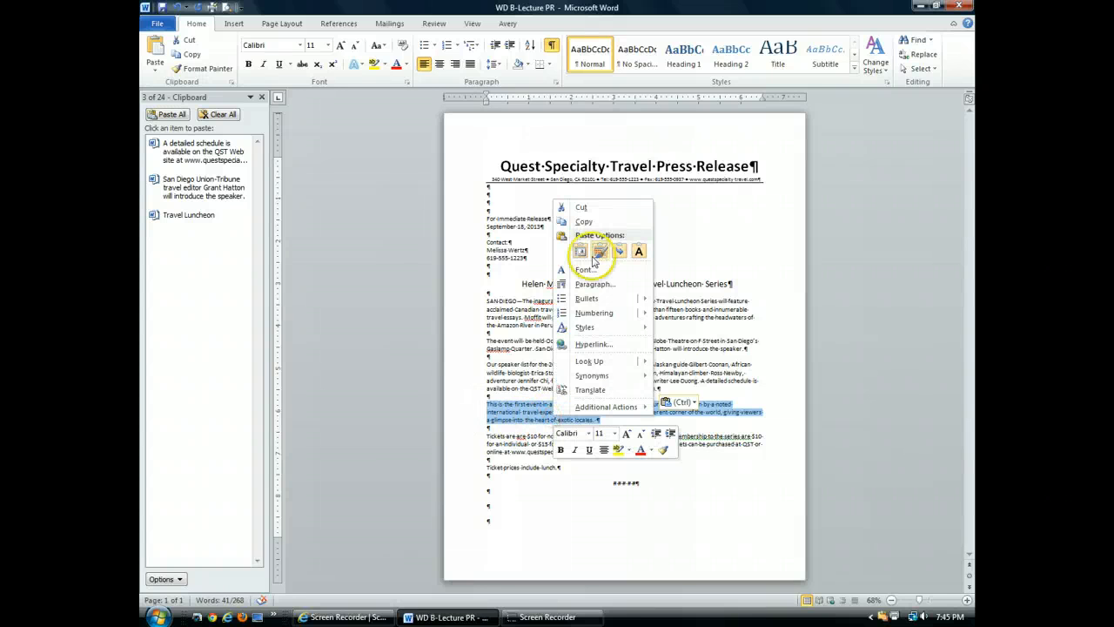
click(581, 208)
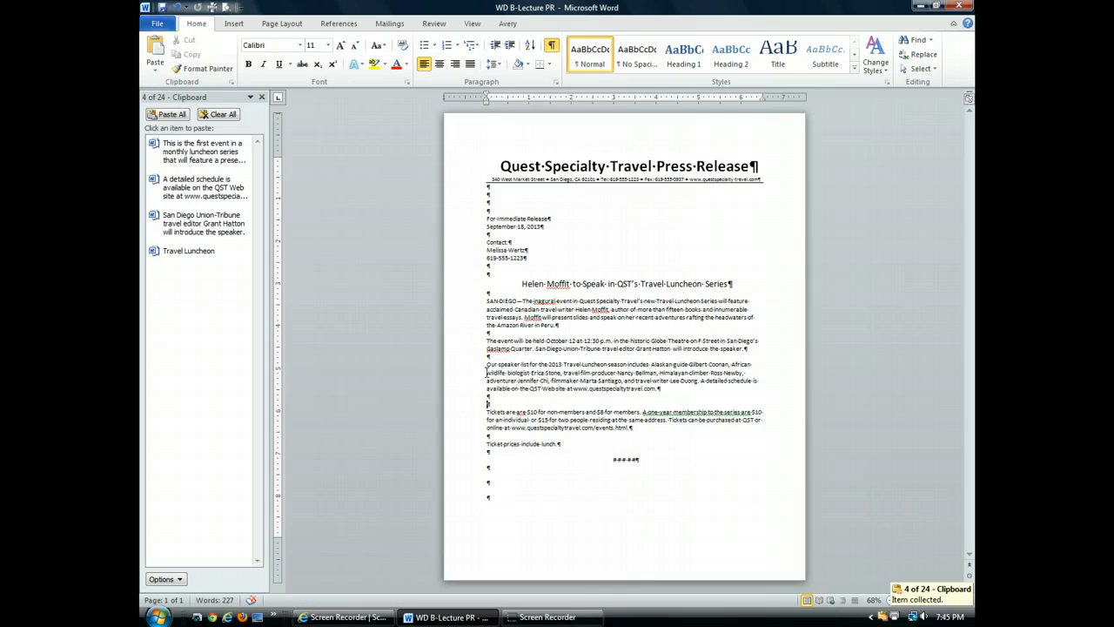
click(490, 310)
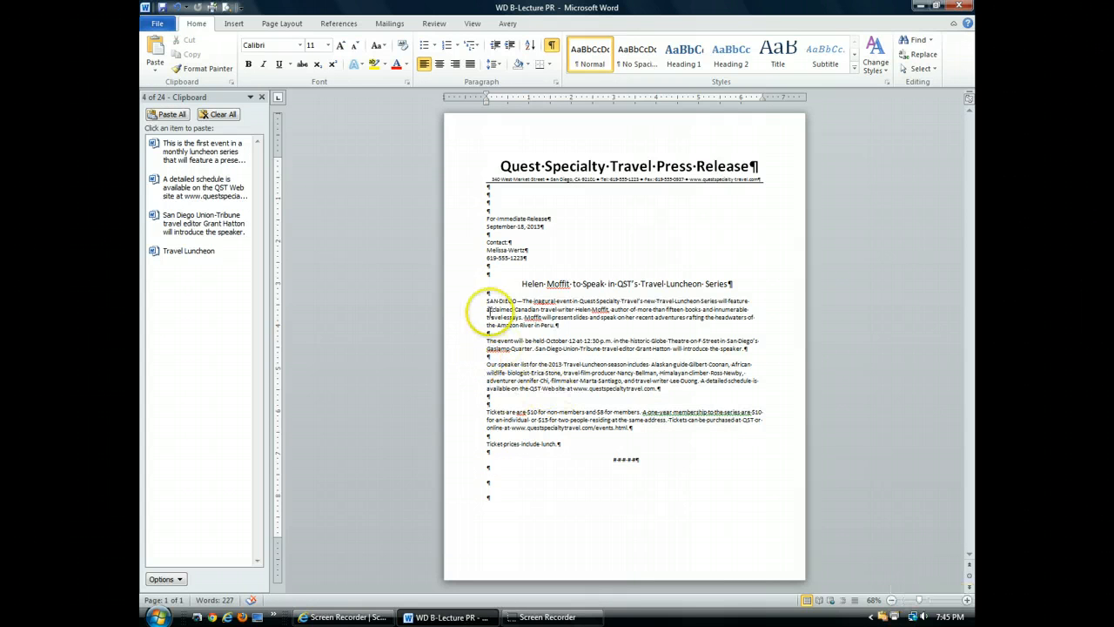
click(487, 363)
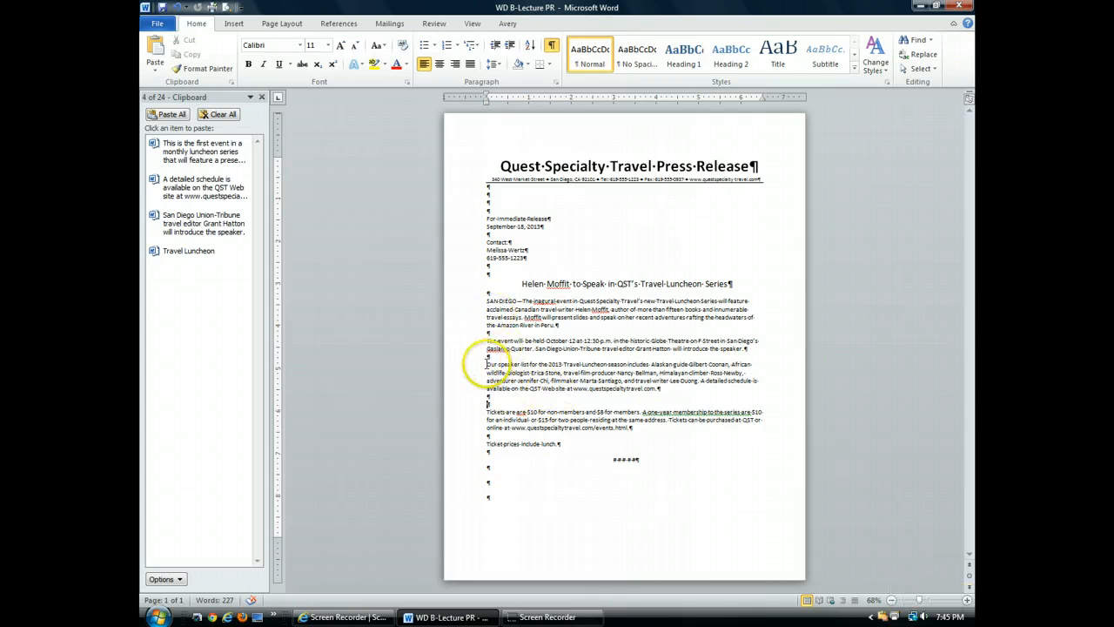
click(154, 52)
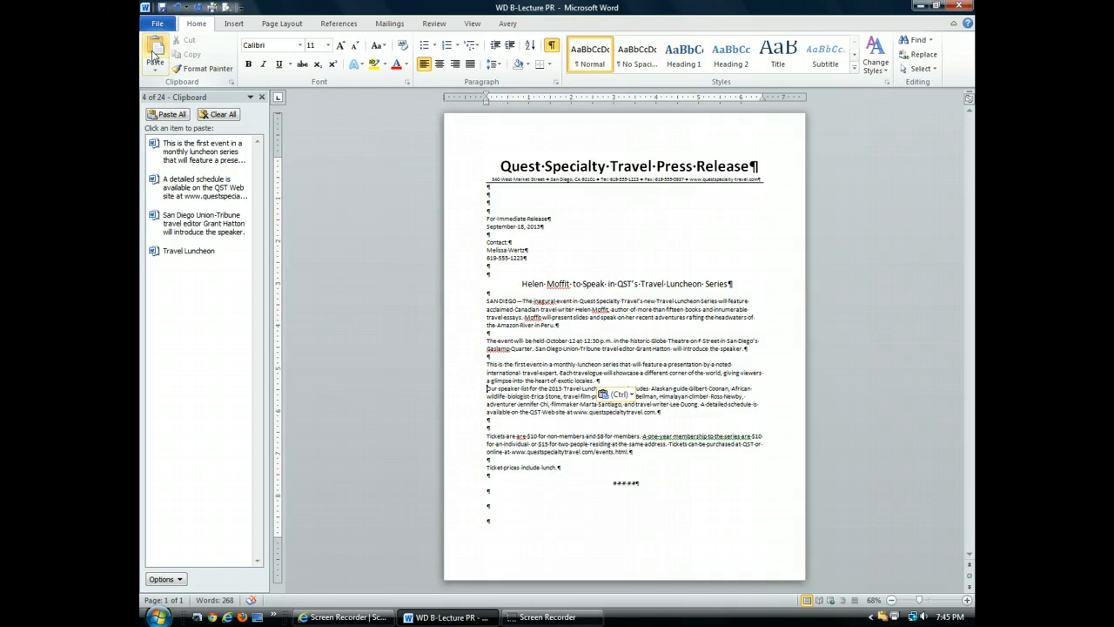
key(Return)
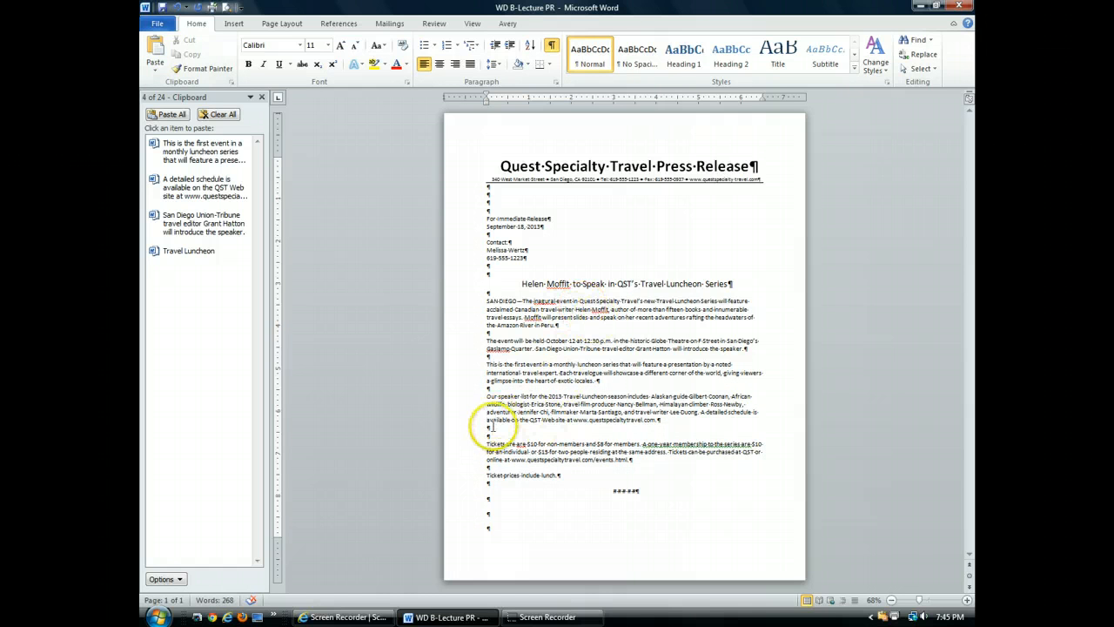
Remove the extra blank line above the Tickets paragraph and join the speaker list paragraph onto the end of the "This is the first event" paragraph.
key(BackSpace)
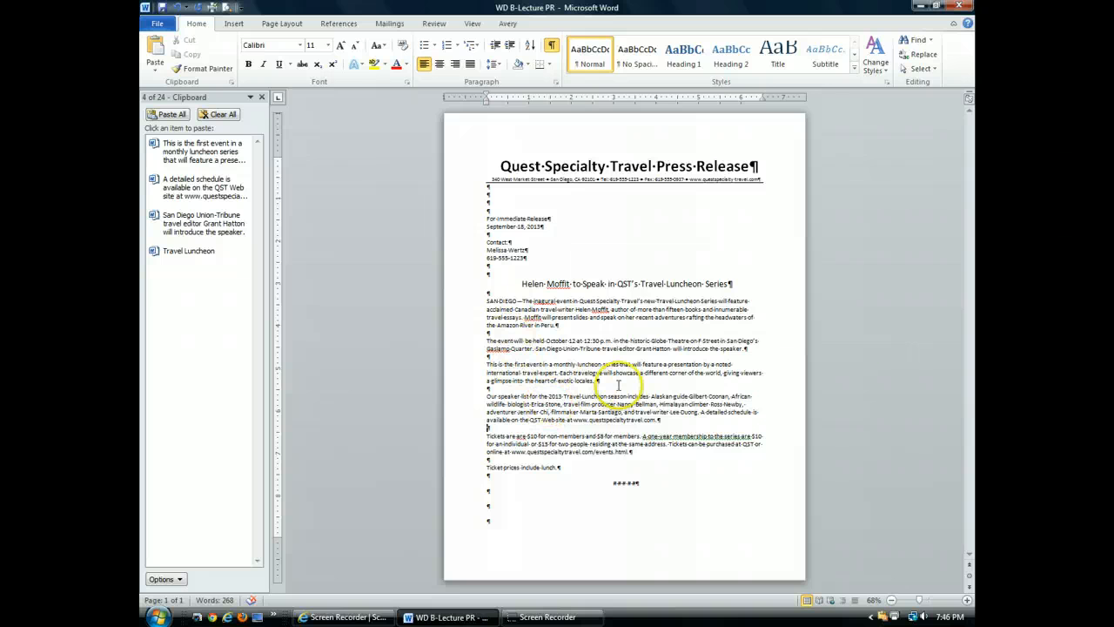
click(616, 385)
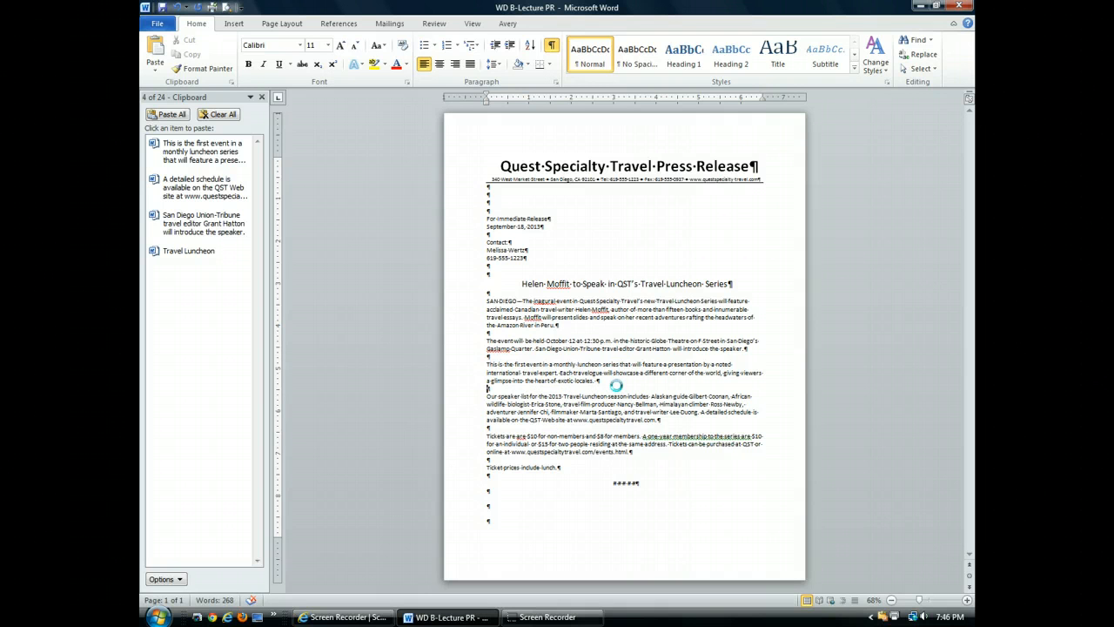
key(BackSpace)
key(Delete)
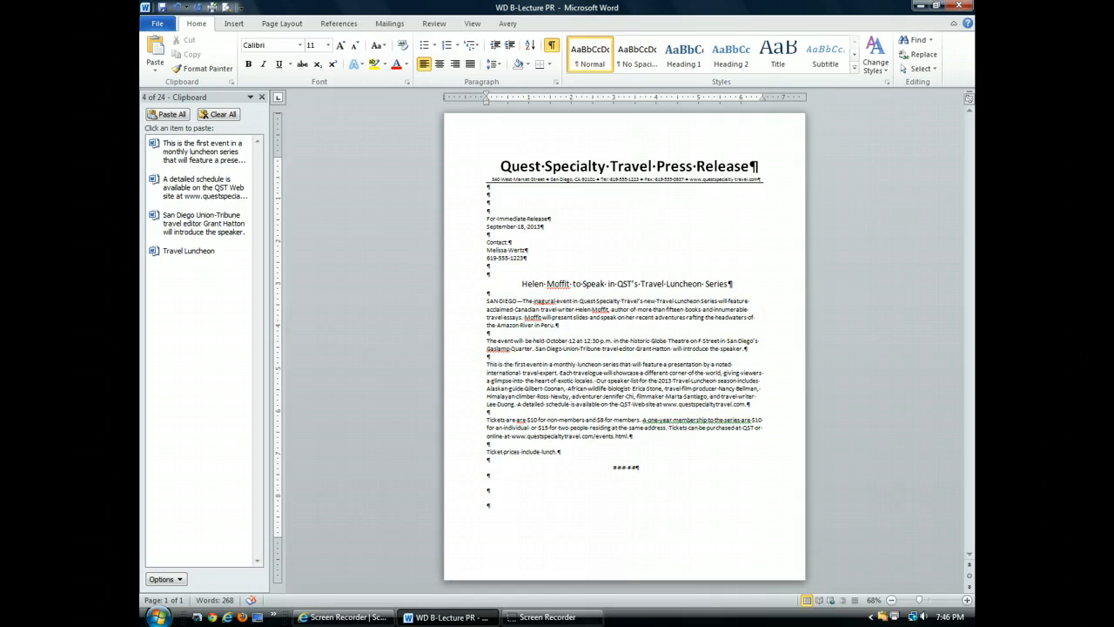
Hide the formatting marks, and close the Office Clipboard pane after clearing all its items.
click(552, 45)
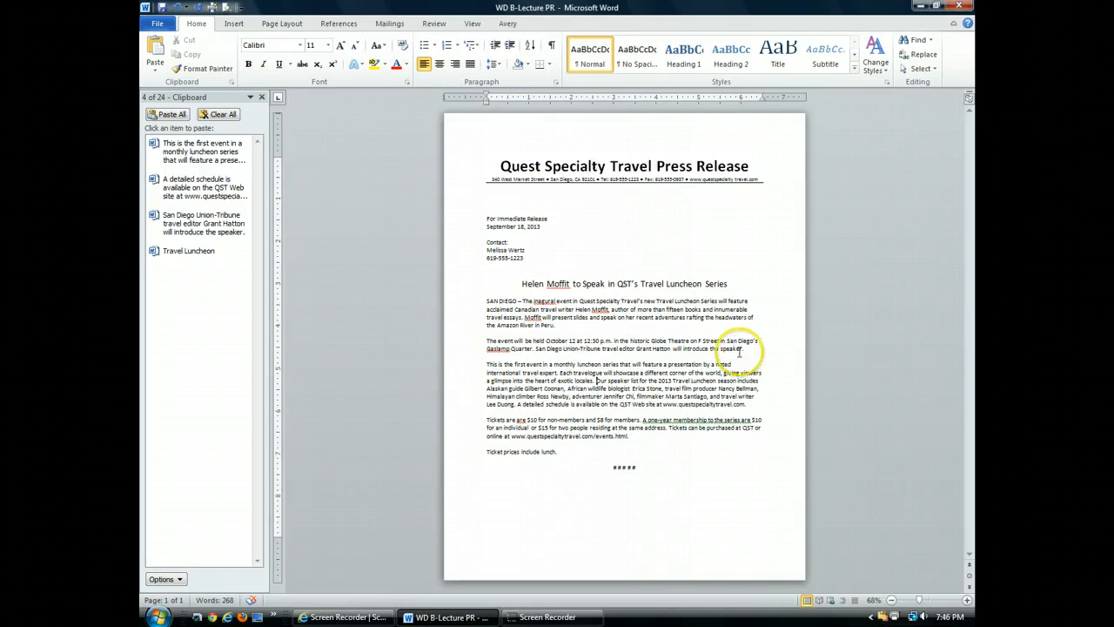
click(236, 116)
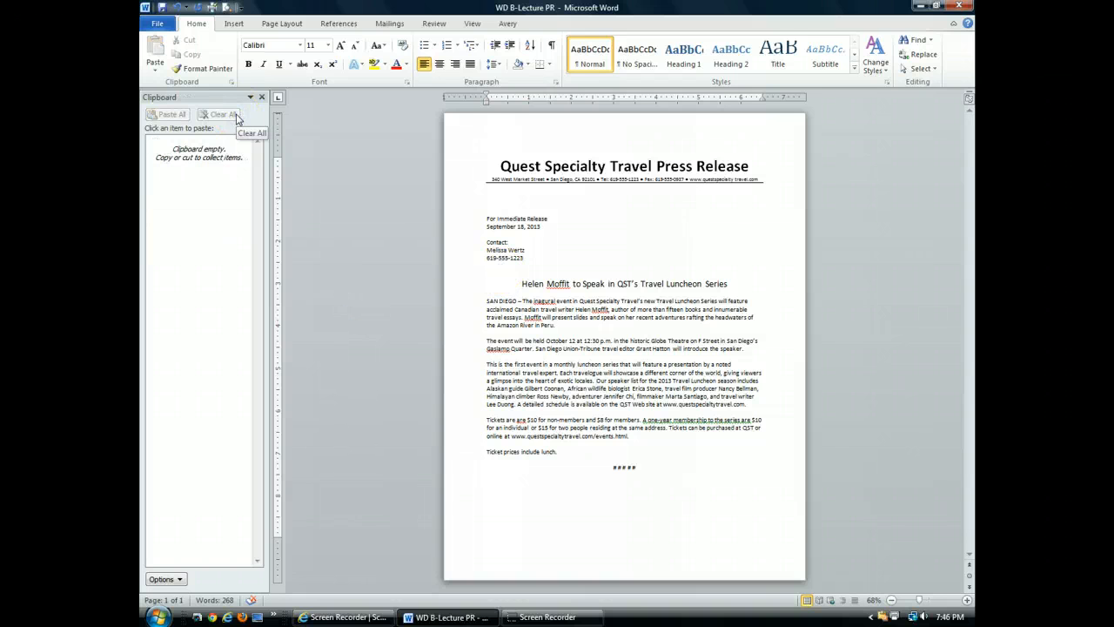
click(261, 98)
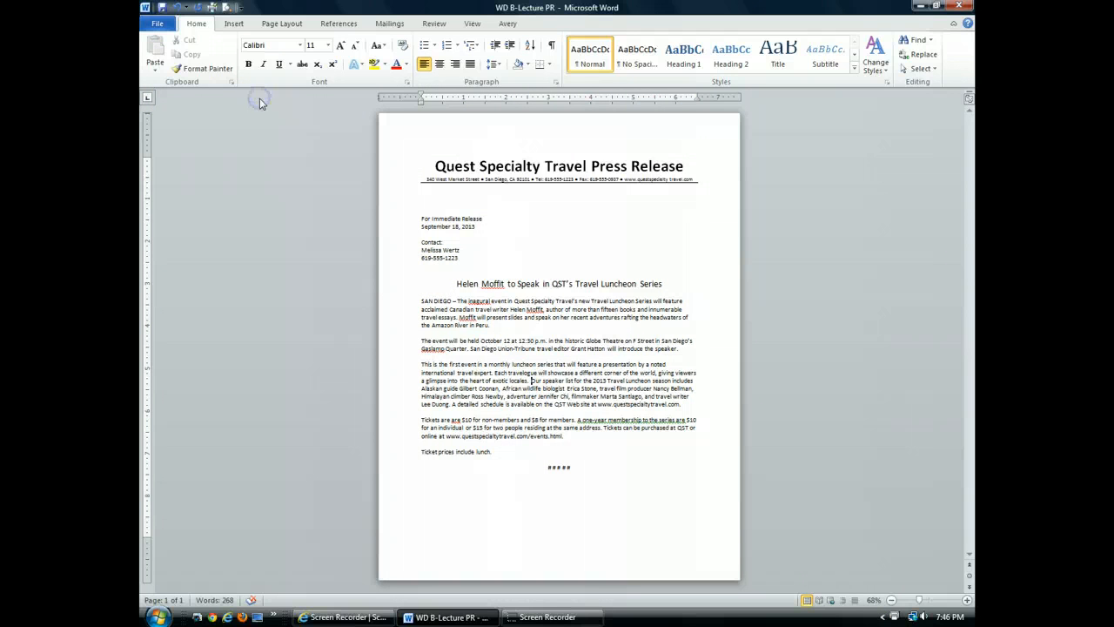
Save the press release and return the insertion point to the beginning of the document.
click(165, 9)
key(ctrl+Home)
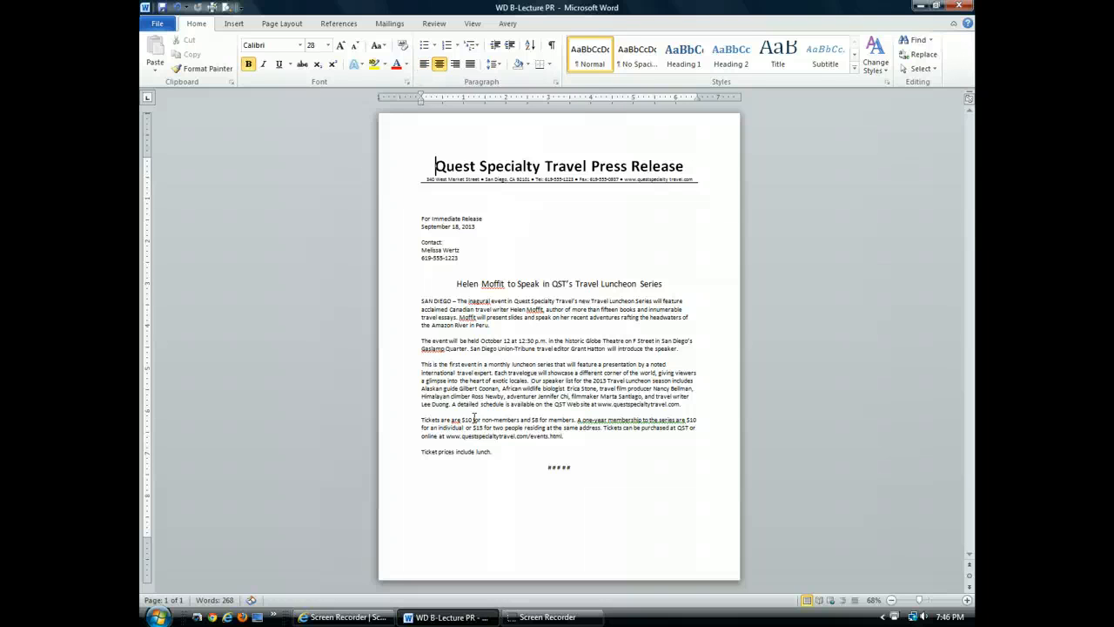